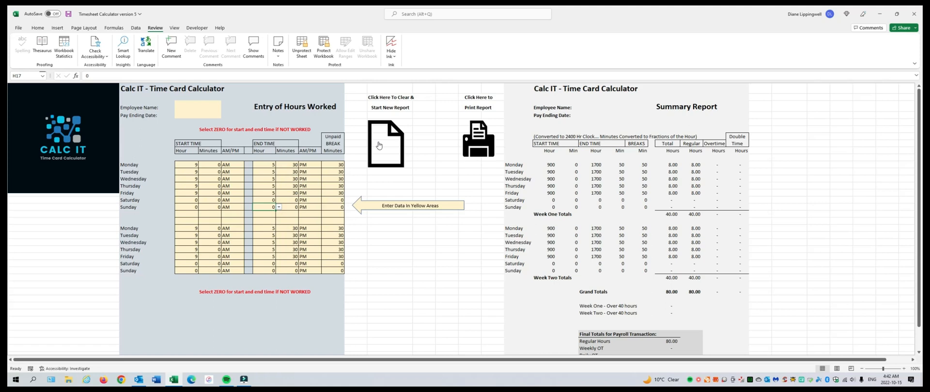
# Step: Enter the employee's full name and set the pay ending date to aug 15 2022
pyautogui.click(197, 108)
pyautogui.write('ja')
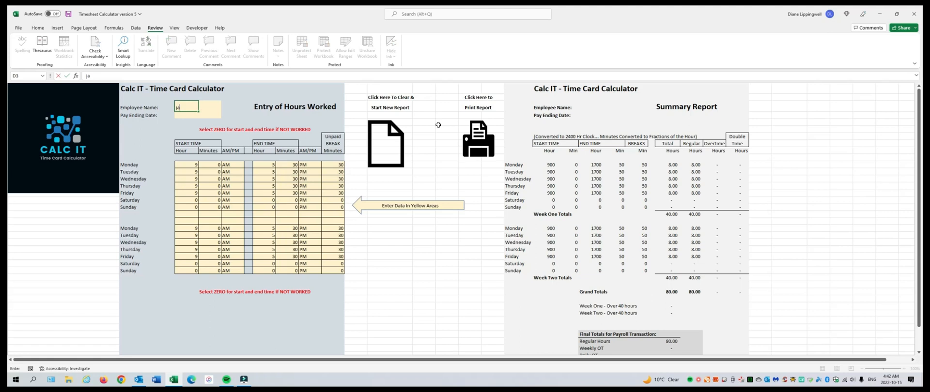
pyautogui.write('ne doe')
pyautogui.press('Return')
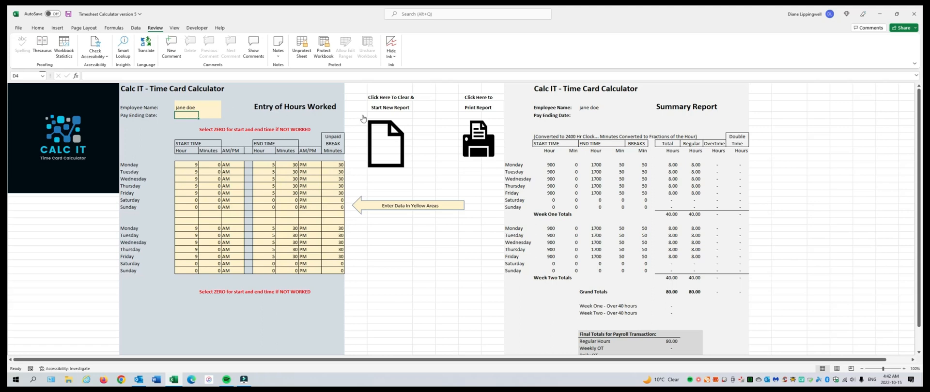
pyautogui.write('au')
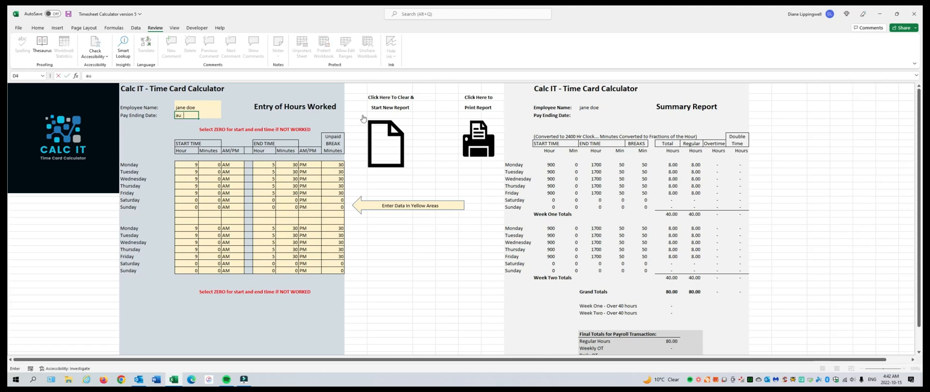
pyautogui.write('g 15 2022')
pyautogui.press('Return')
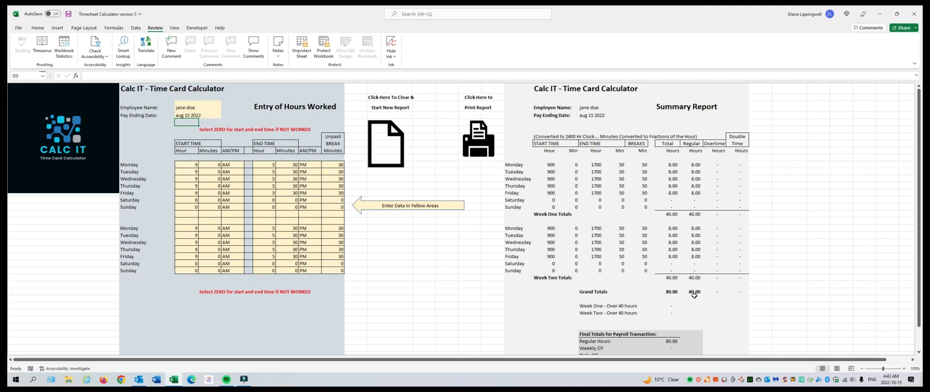
# Step: Set Monday's end hour to 6 in week one and review the final totals for payroll
pyautogui.scroll(-2, 694, 295)
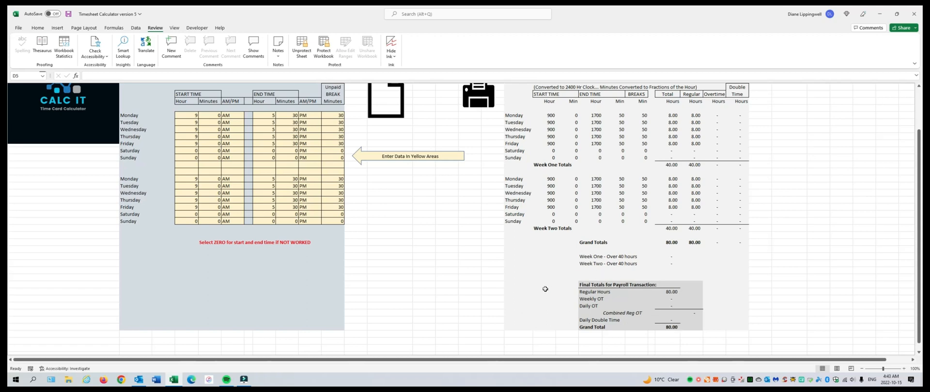
pyautogui.scroll(3, 544, 297)
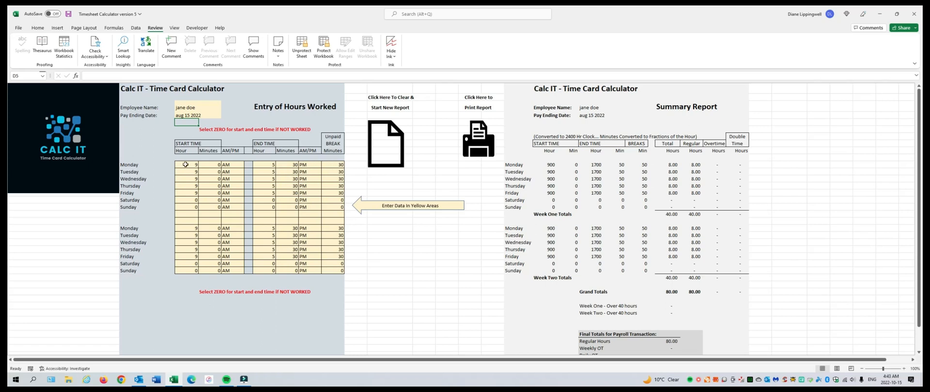
pyautogui.click(267, 165)
pyautogui.write('6')
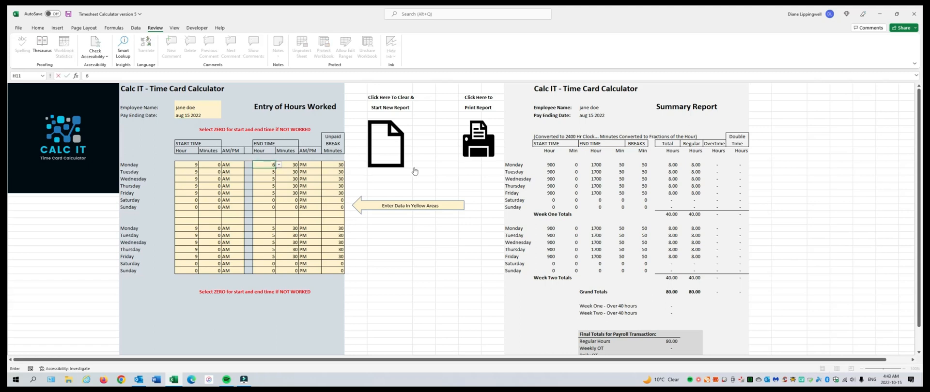
pyautogui.press('Tab')
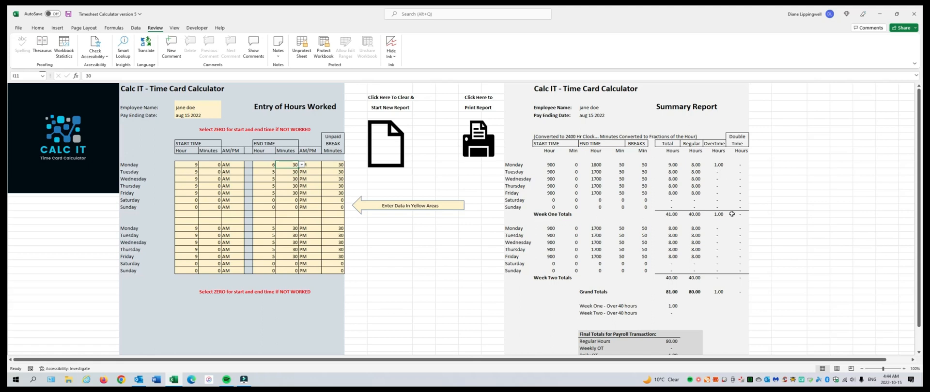
pyautogui.scroll(-2, 667, 239)
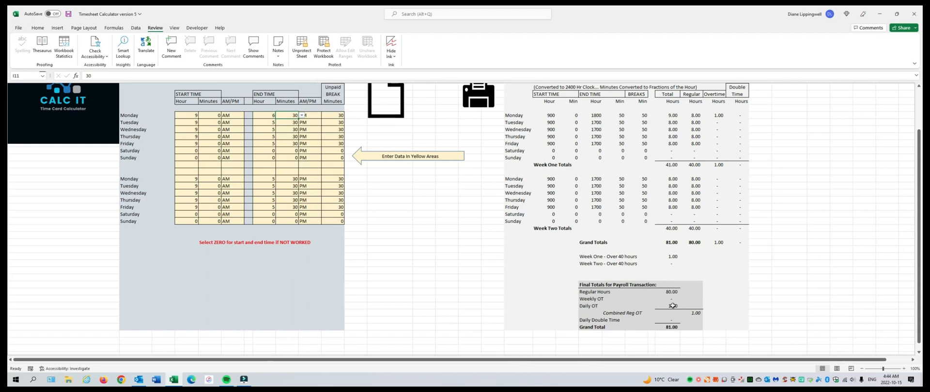
pyautogui.scroll(2, 392, 261)
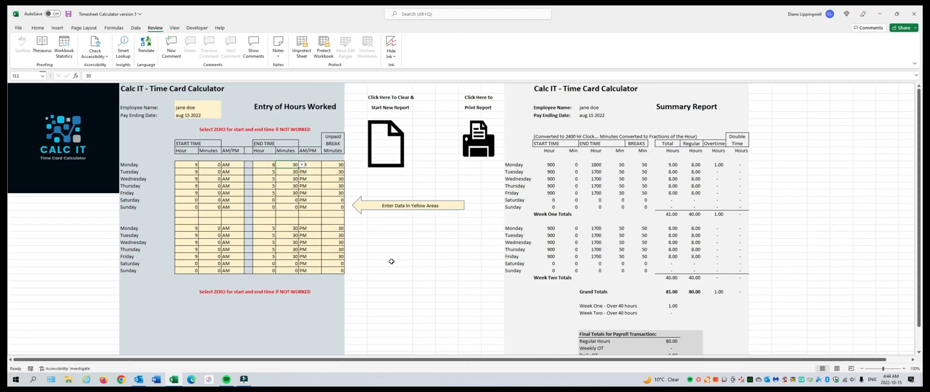
# Step: Set week one Saturday's start hour to 9 and end hour to 2, and review the final payroll totals
pyautogui.click(189, 200)
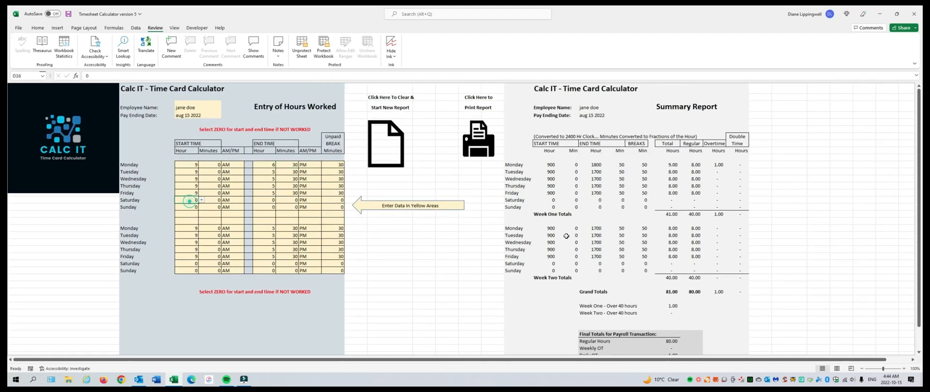
pyautogui.write('9')
pyautogui.press('Tab')
pyautogui.press('Tab')
pyautogui.press('Tab')
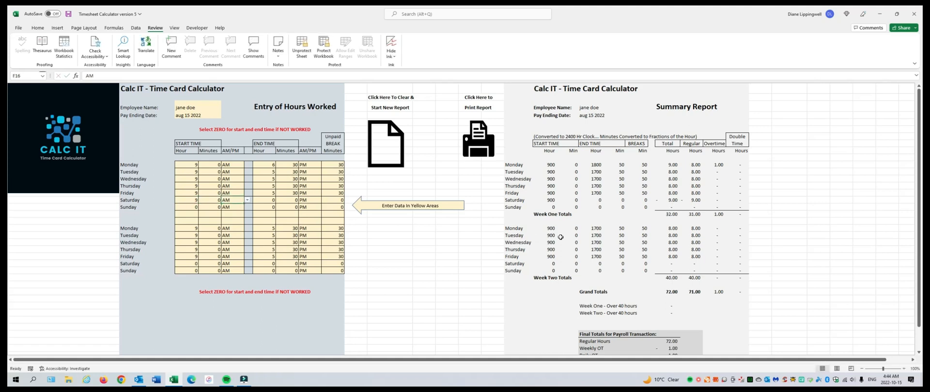
pyautogui.write('2')
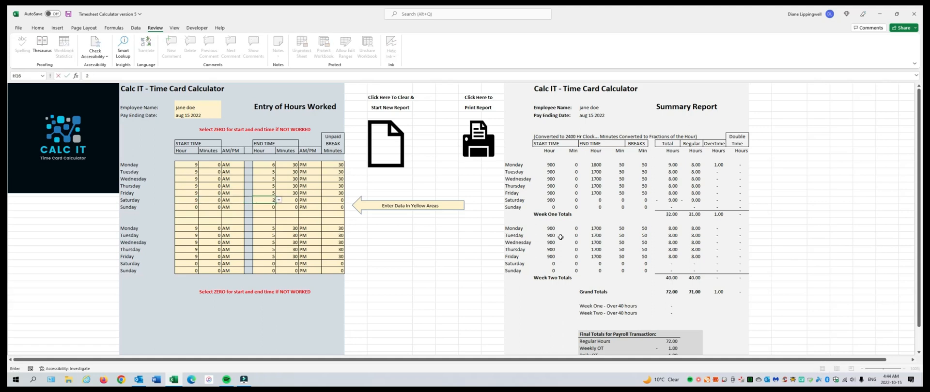
pyautogui.press('Tab')
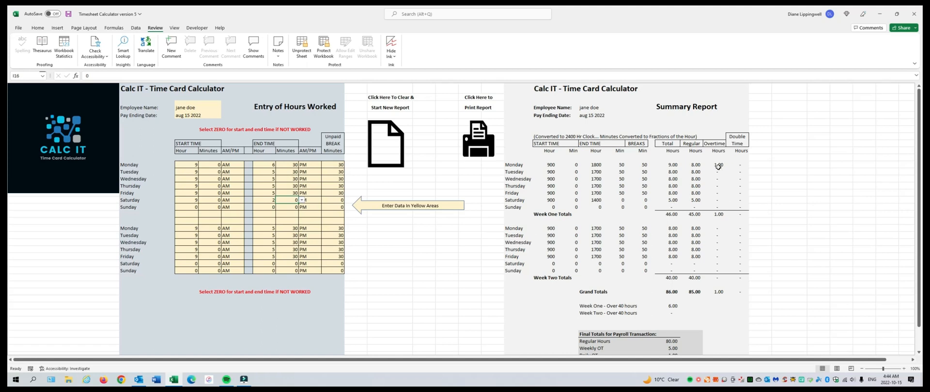
pyautogui.scroll(-2, 718, 166)
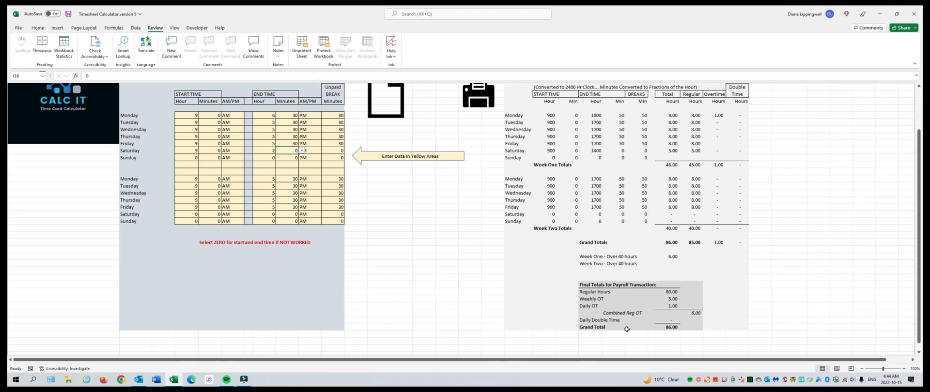
pyautogui.scroll(2, 442, 296)
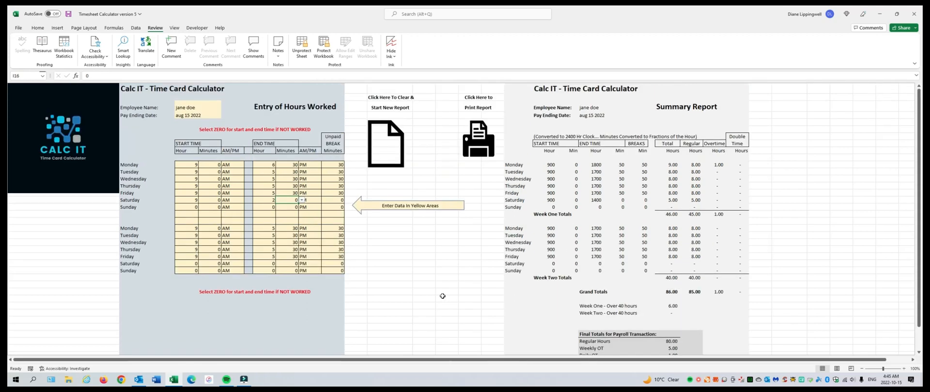
# Step: Set week one Monday's end hour to 10 and check the overtime and double time in the final totals
pyautogui.click(266, 166)
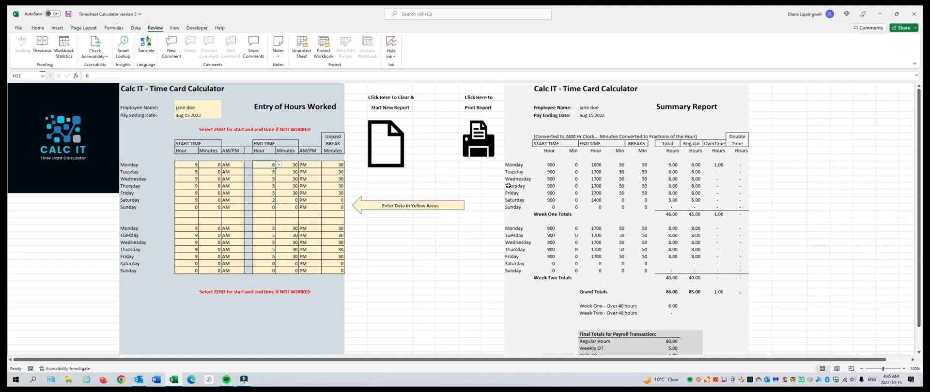
pyautogui.write('10')
pyautogui.press('Tab')
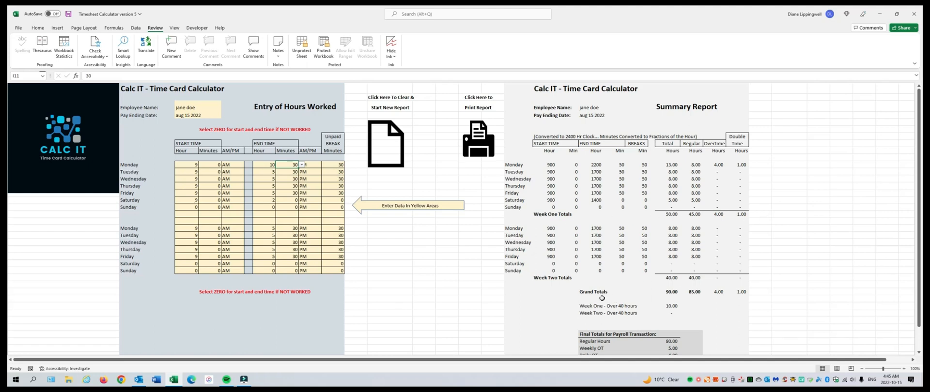
pyautogui.scroll(-5, 761, 294)
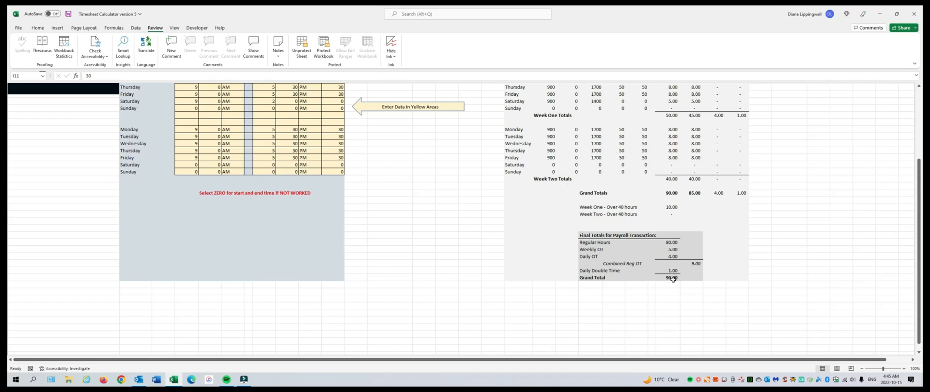
pyautogui.scroll(5, 438, 246)
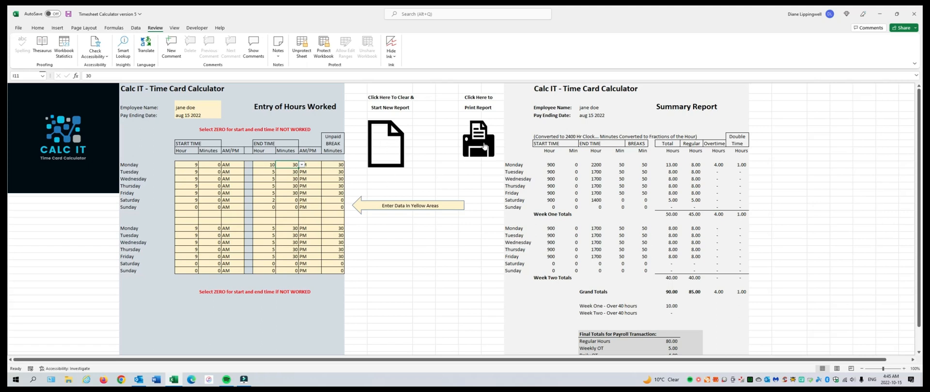
# Step: Clear the time card entries to start a new report and select the employee name cell
pyautogui.click(384, 146)
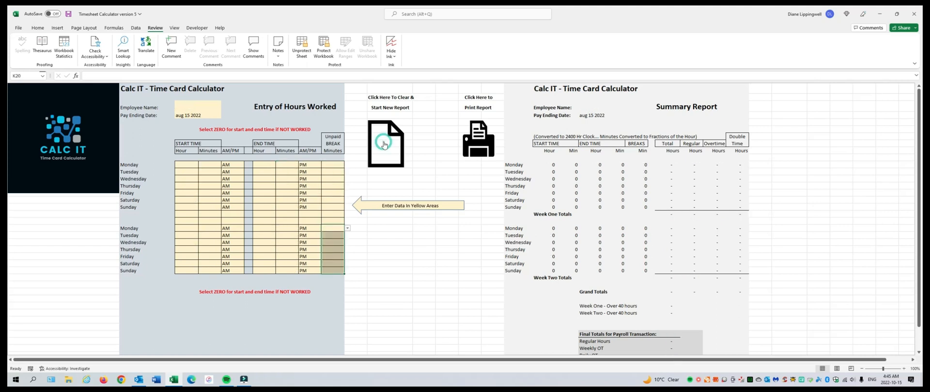
pyautogui.click(186, 111)
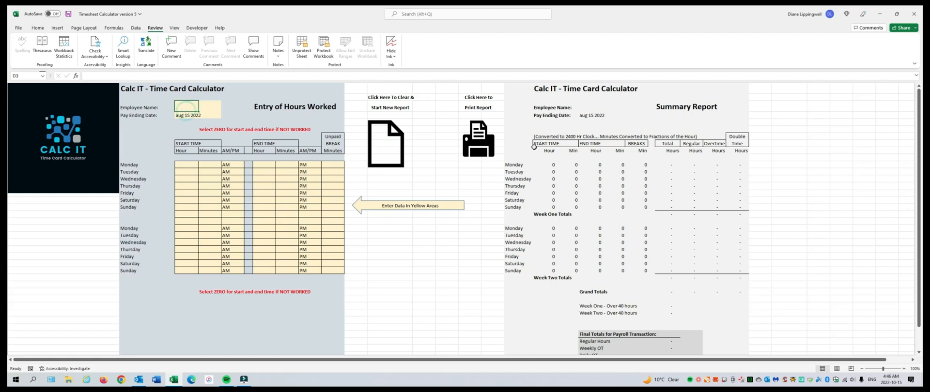